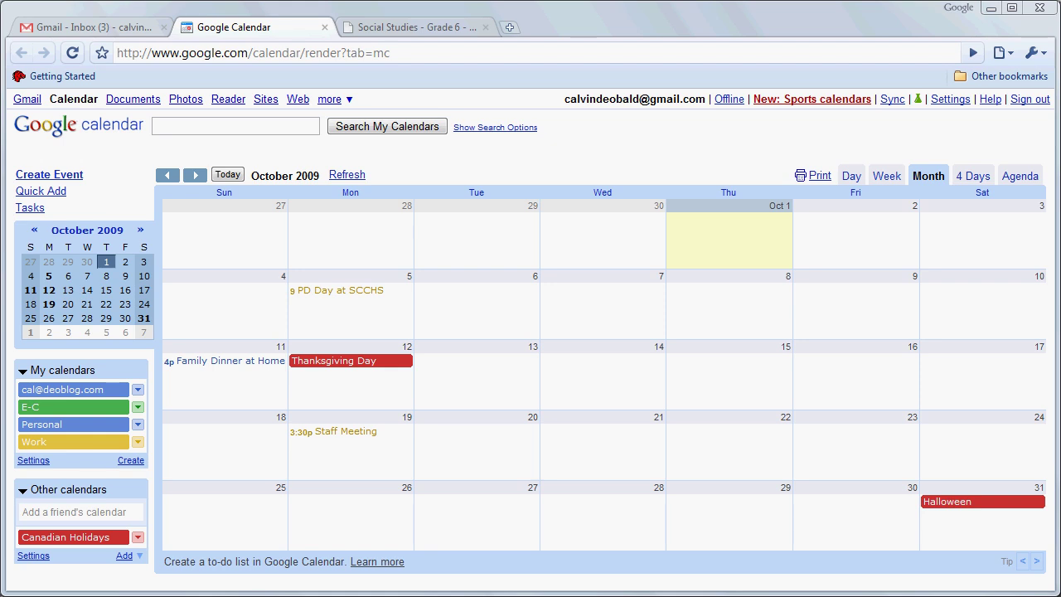
# Step: Create an all-day event titled Medical Procedure on Tuesday, October 6 in the Personal calendar
pyautogui.click(493, 320)
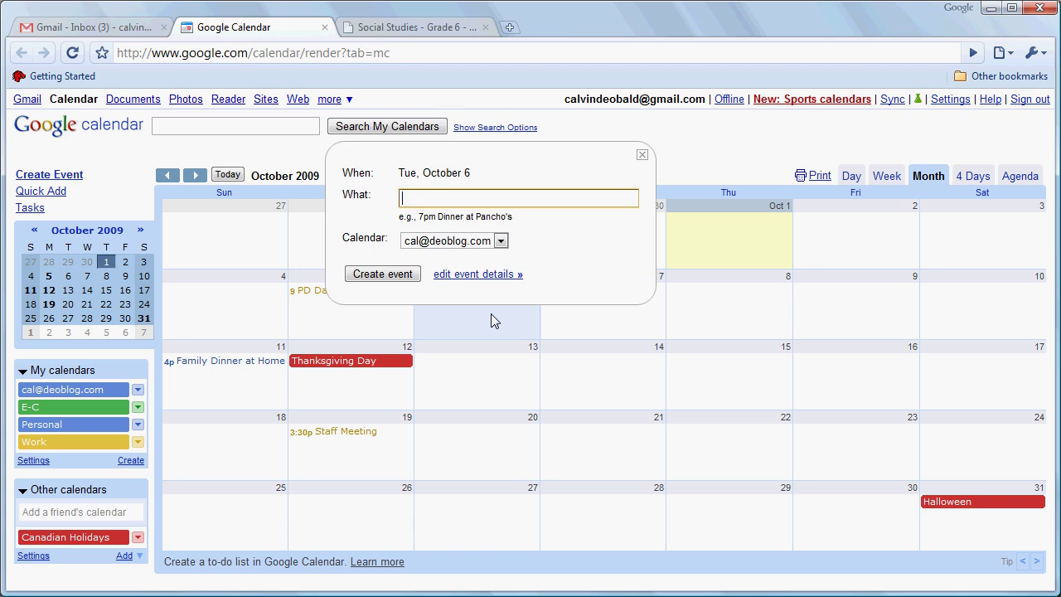
pyautogui.write('Medical Procedure')
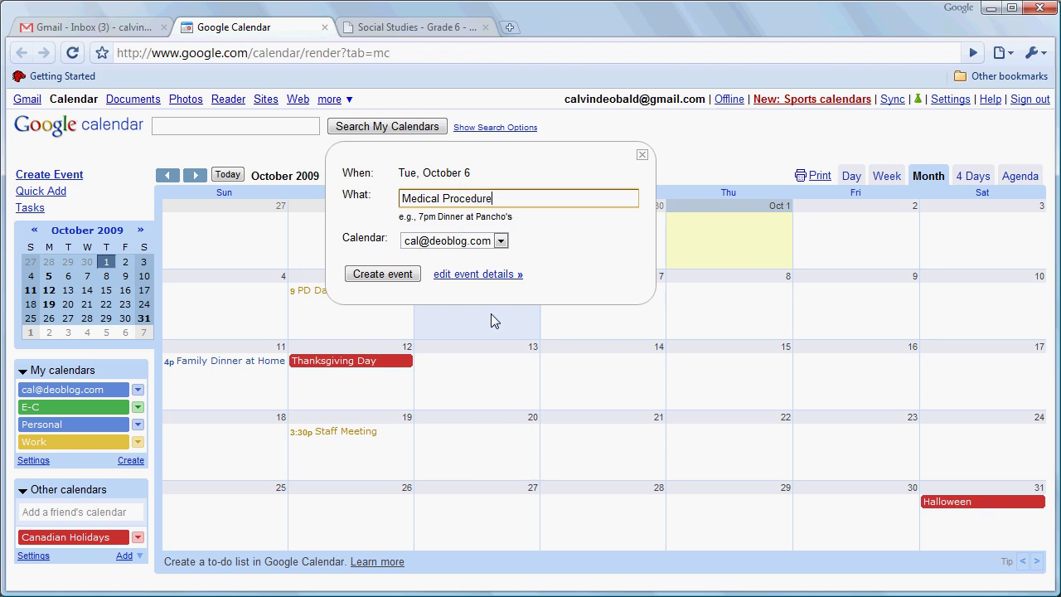
pyautogui.click(500, 241)
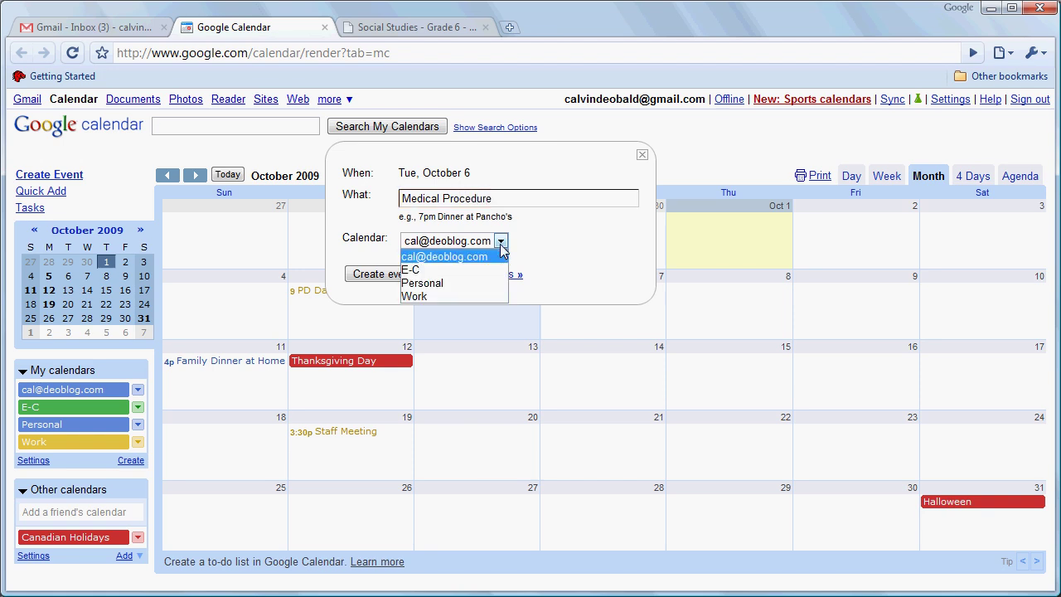
pyautogui.click(468, 285)
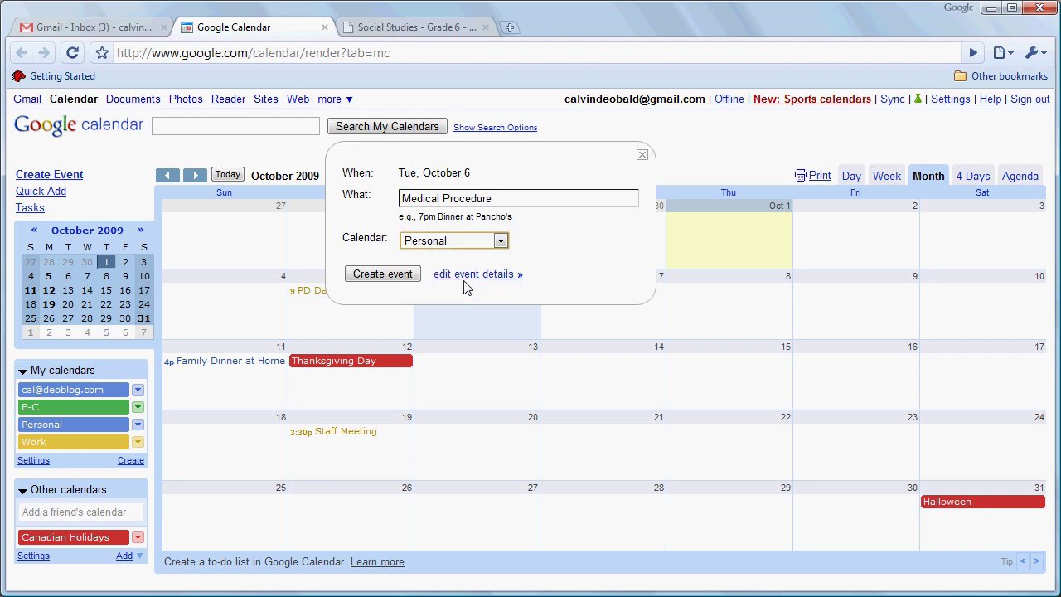
pyautogui.click(398, 274)
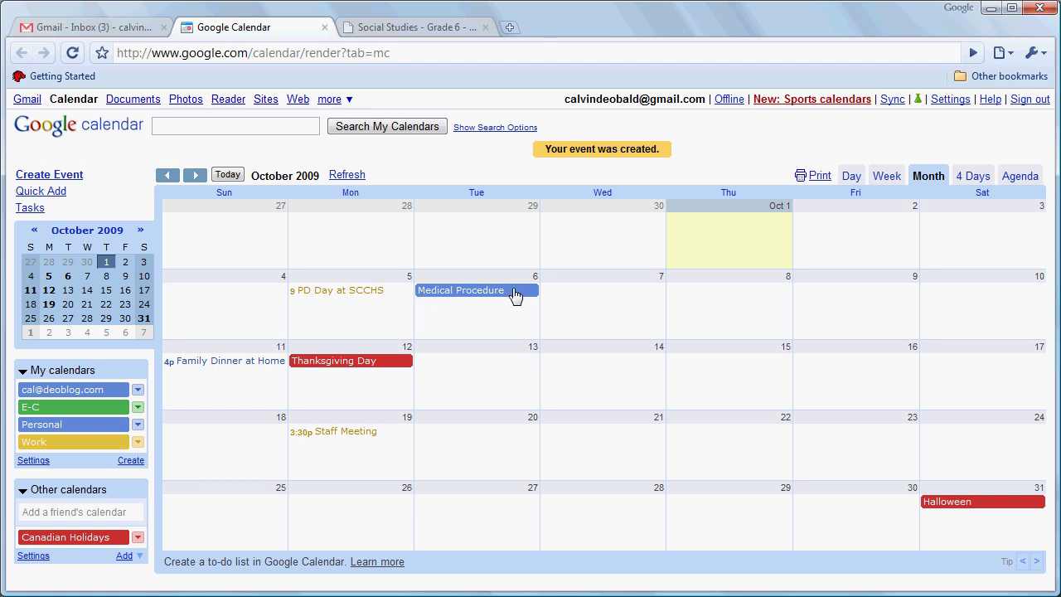
# Step: From the week view, change the Medical Procedure event from all-day to 8:00am–5:00pm and save it
pyautogui.click(886, 177)
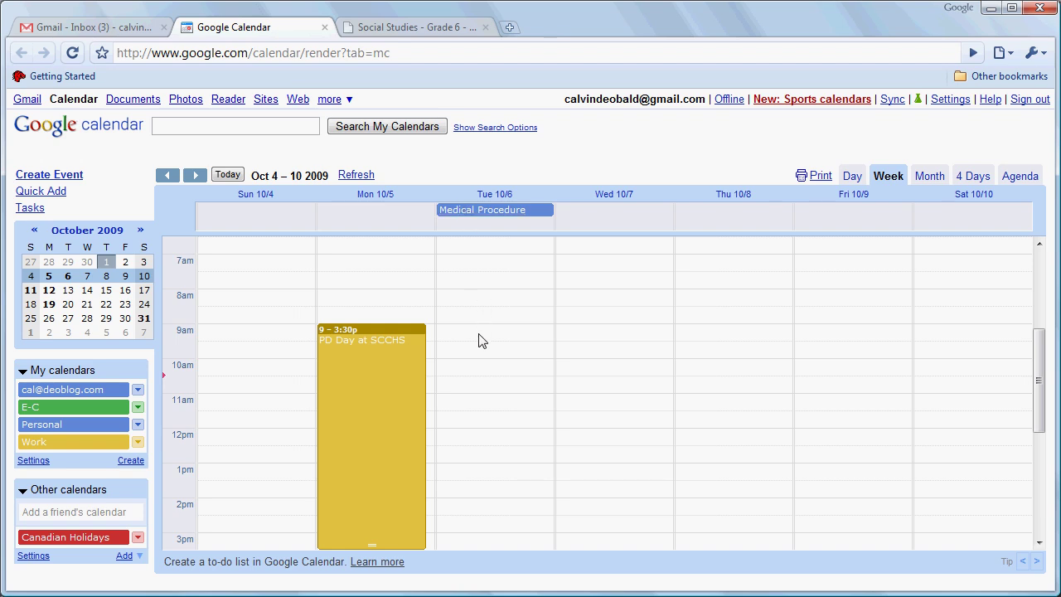
pyautogui.click(456, 212)
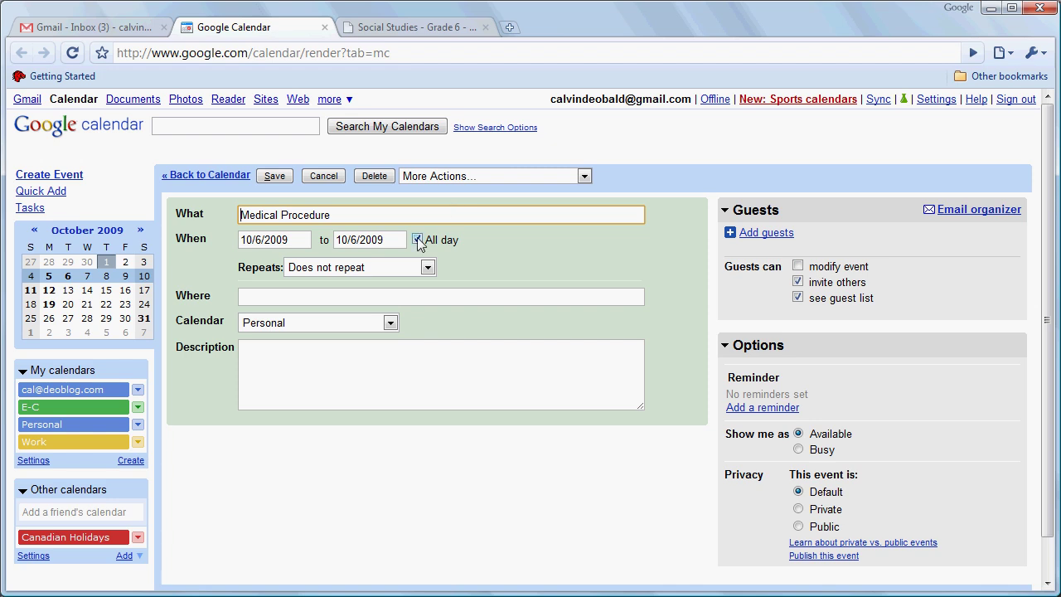
pyautogui.click(417, 240)
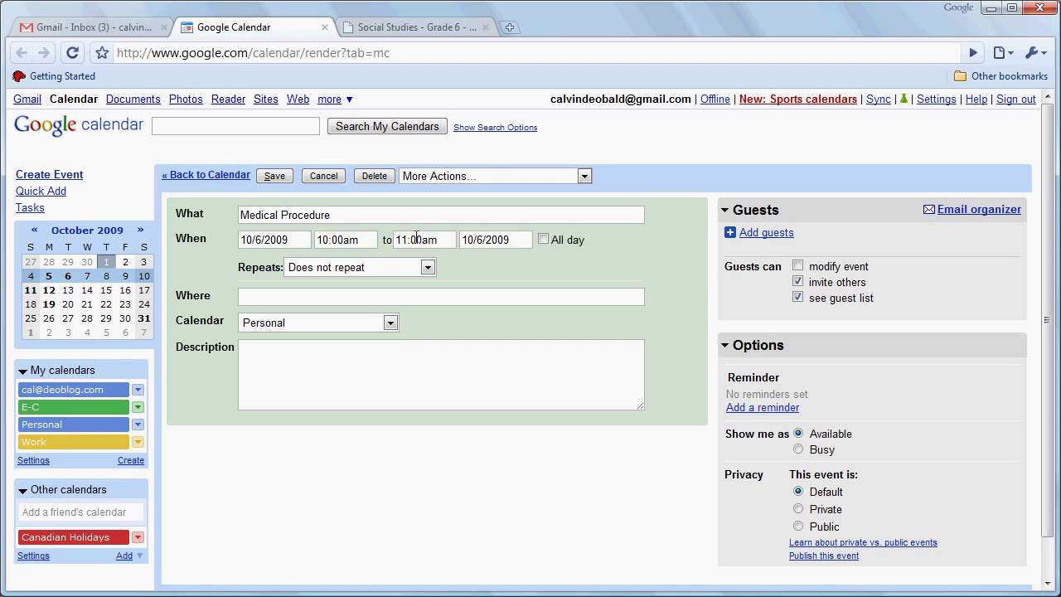
pyautogui.click(372, 239)
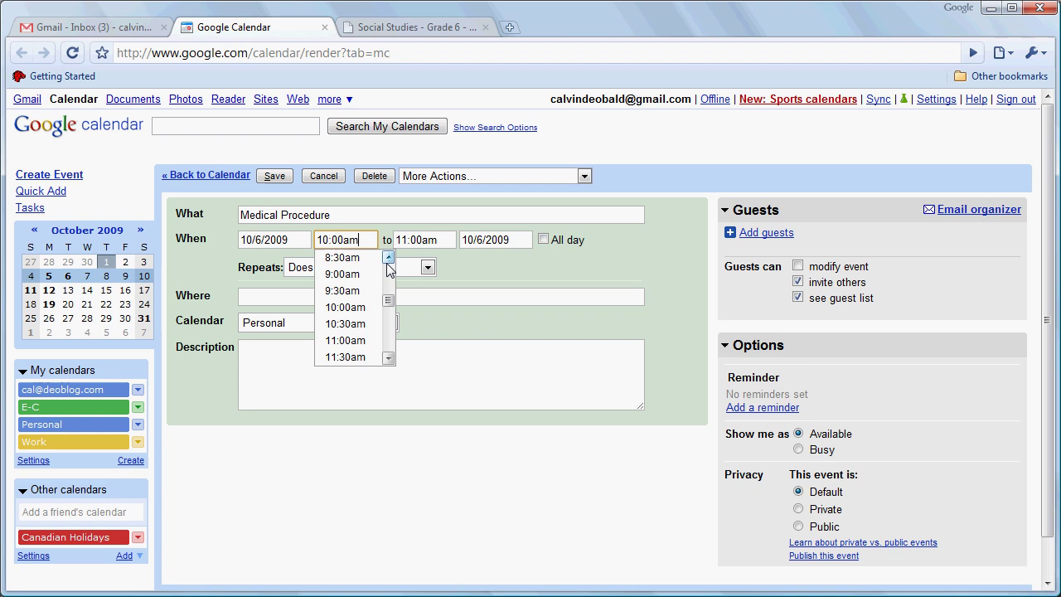
pyautogui.scroll(2, 365, 282)
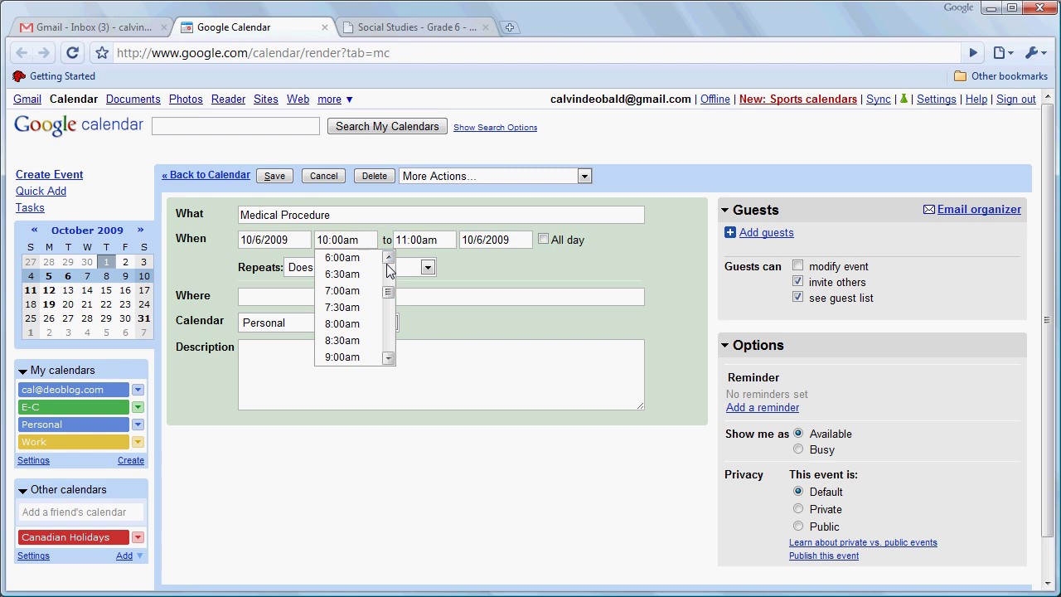
pyautogui.click(354, 324)
pyautogui.click(453, 237)
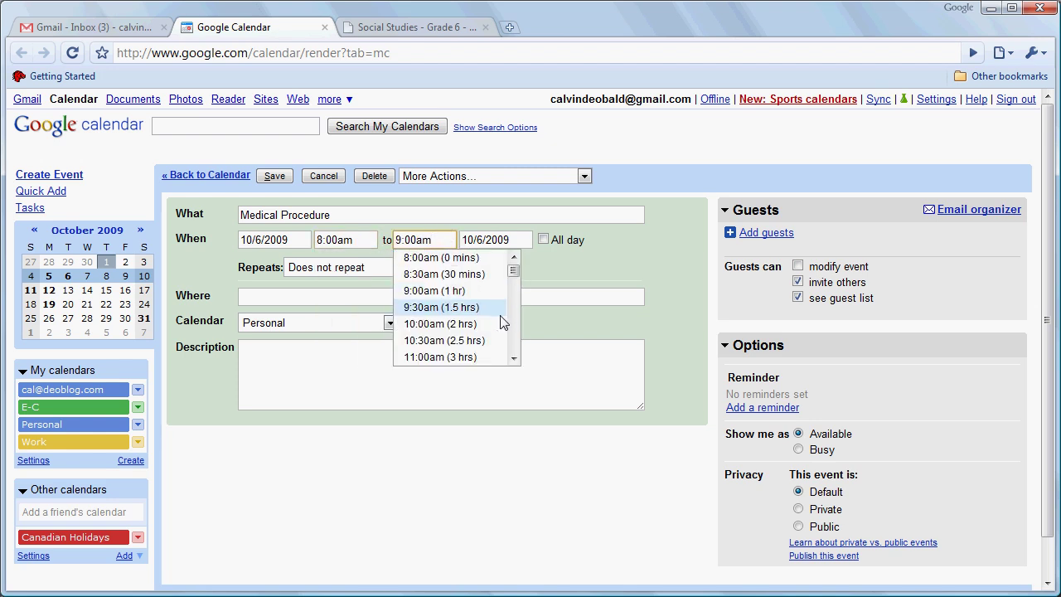
pyautogui.scroll(-3, 497, 332)
pyautogui.scroll(-4, 514, 341)
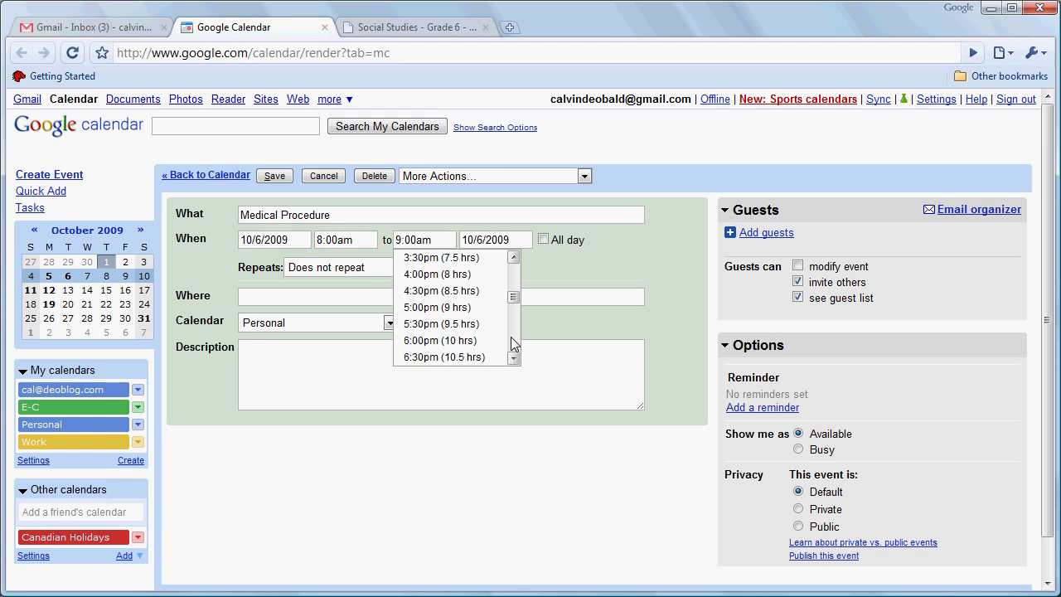
pyautogui.click(487, 311)
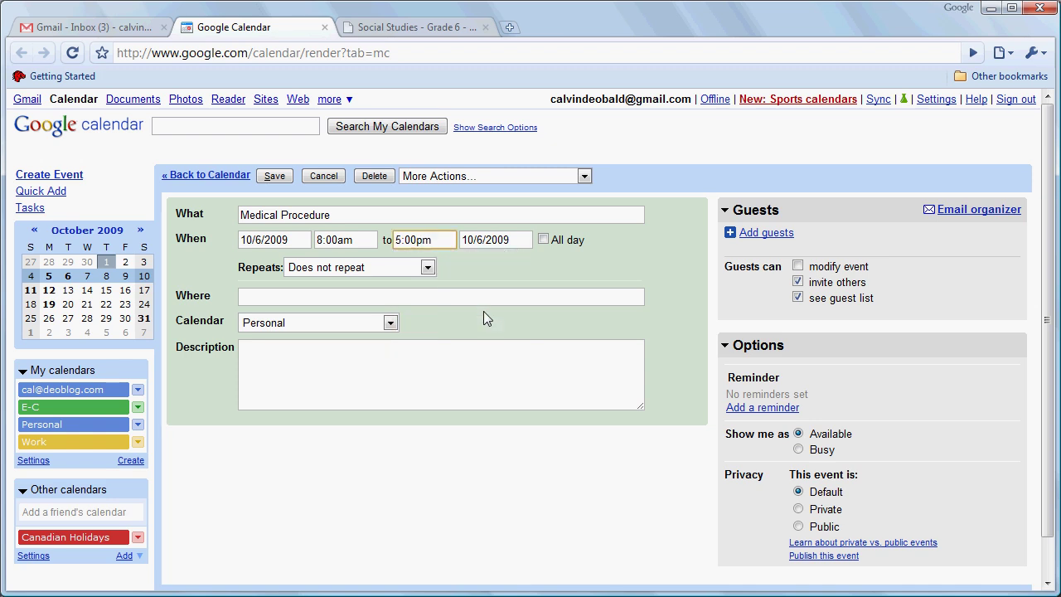
pyautogui.click(275, 176)
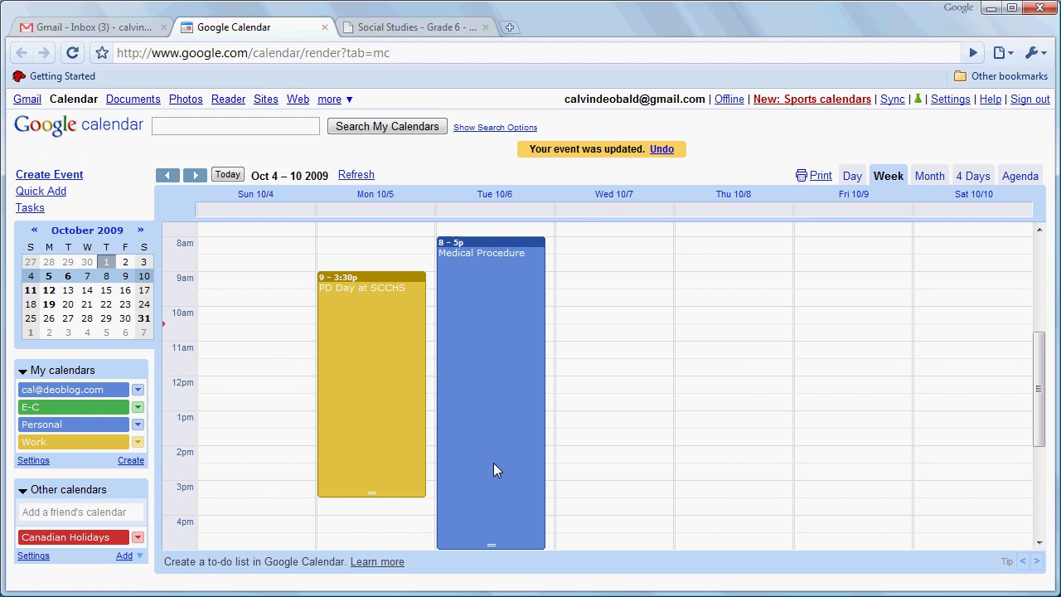
# Step: Create a Pick up Timbits event on Monday, October 5 from 8am to 9am in the Personal calendar
pyautogui.click(372, 253)
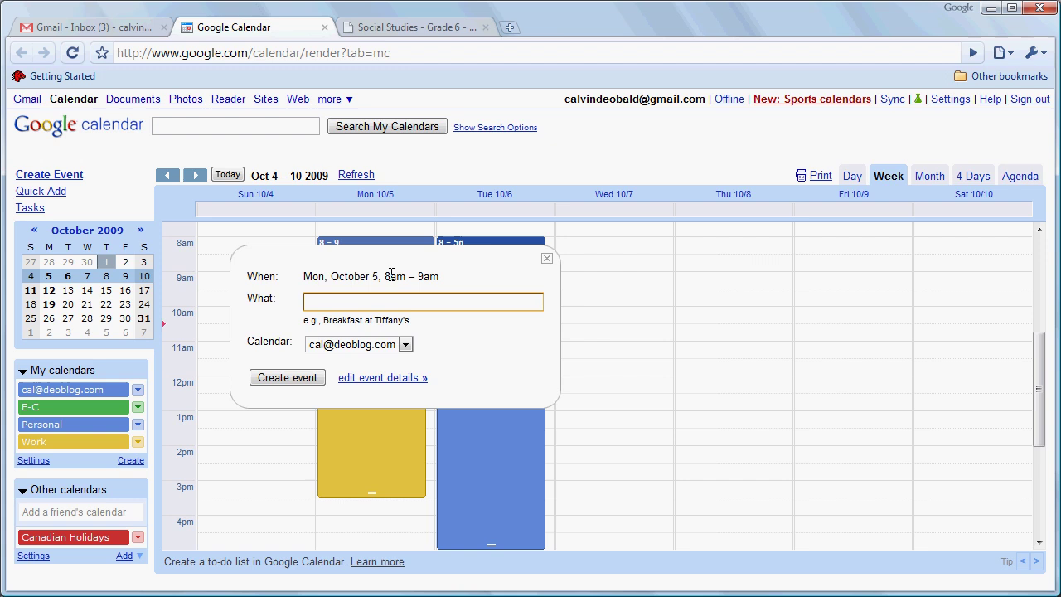
pyautogui.write('Pick up Timbits')
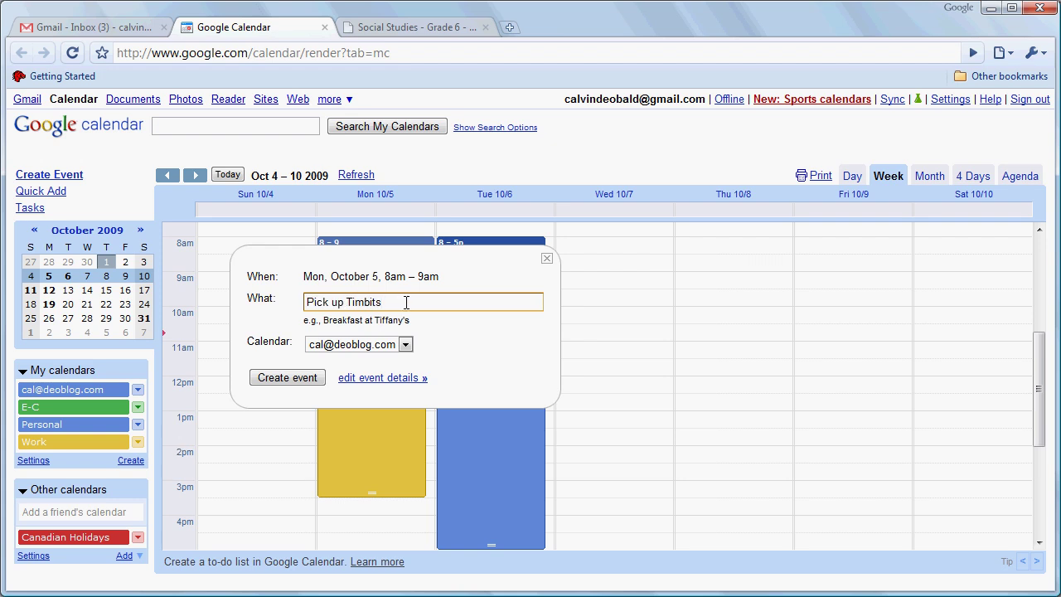
pyautogui.click(405, 345)
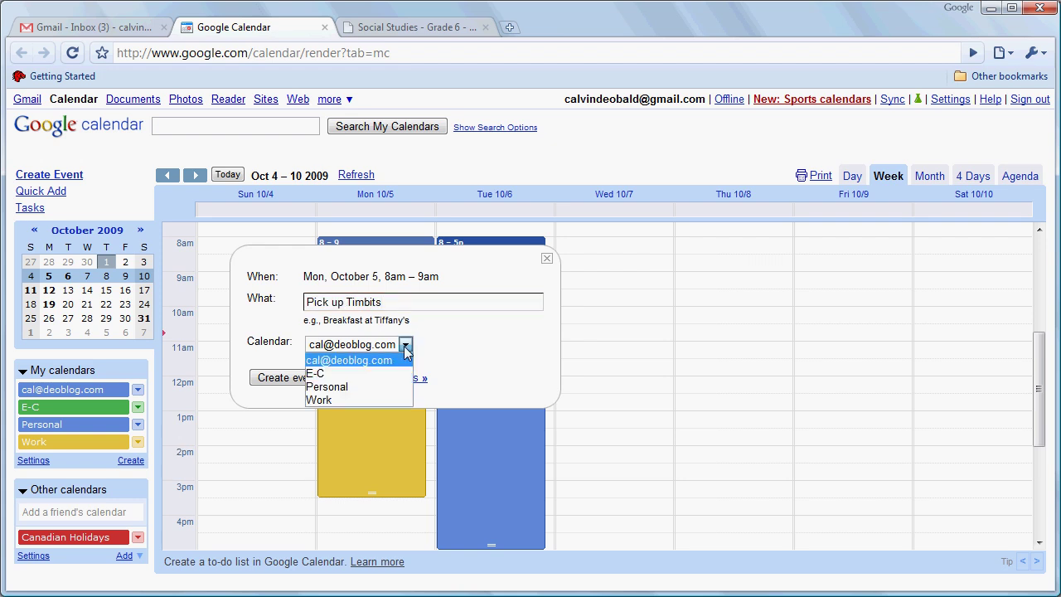
pyautogui.click(358, 387)
pyautogui.click(290, 378)
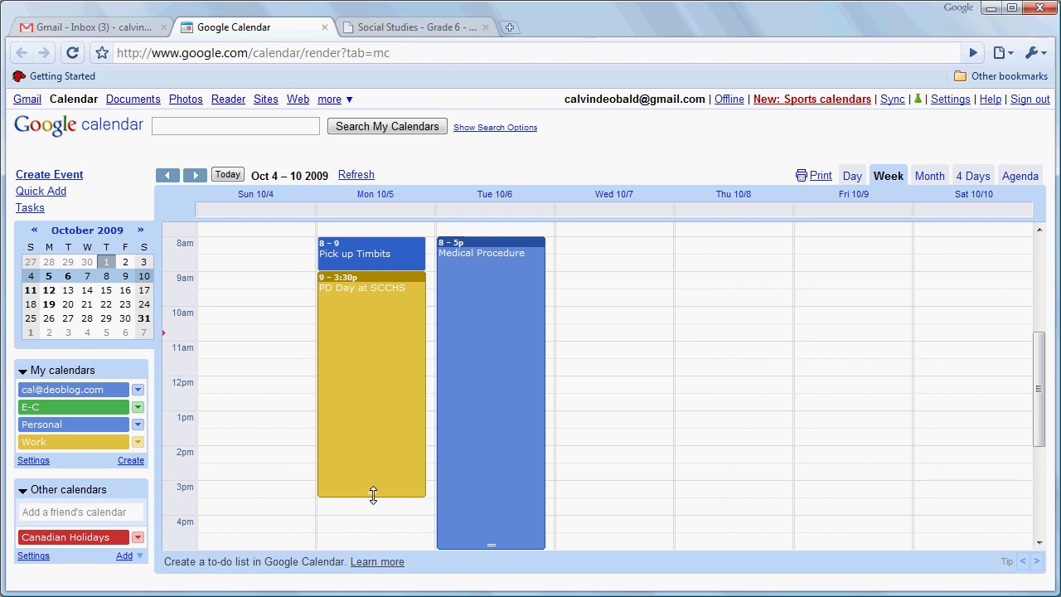
# Step: Shorten Monday's PD Day at SCCHS event in the week view so it ends at 12pm
pyautogui.moveTo(373, 495); pyautogui.dragTo(369, 384)
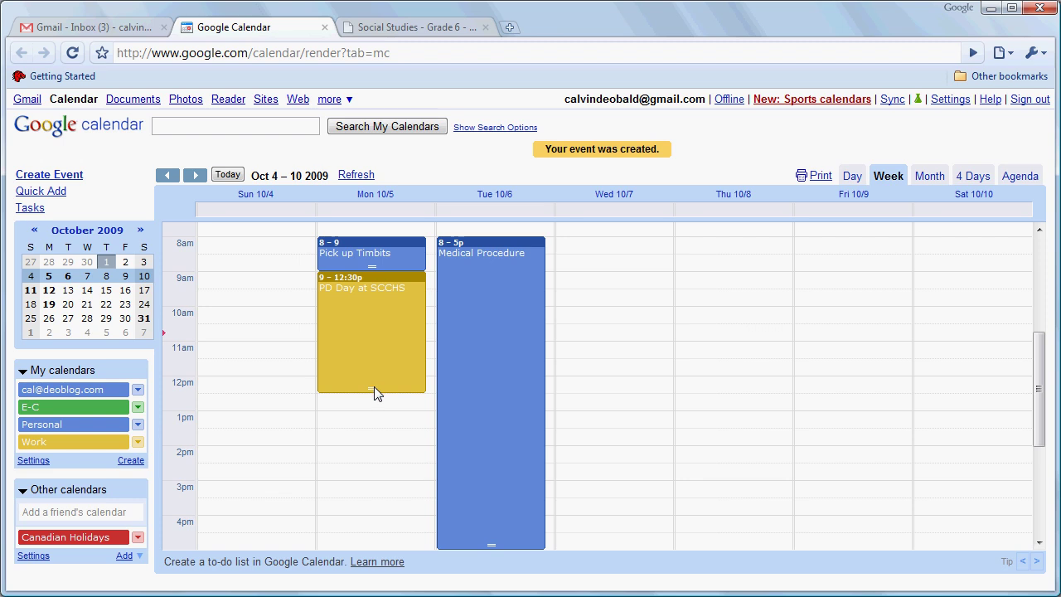
pyautogui.moveTo(374, 391)
pyautogui.mouseDown()
pyautogui.moveTo(370, 371)
pyautogui.moveTo(372, 380)
pyautogui.mouseUp()
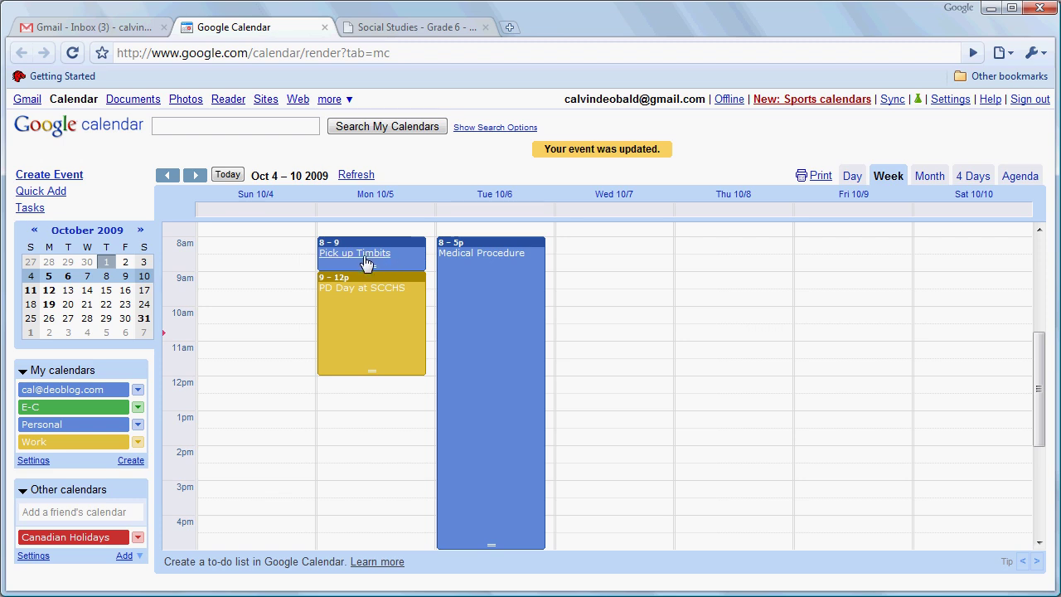
# Step: Copy the Pick up Timbits event to 10/7/2009, keeping 8:00am–9:00am, and save the copy in the Personal calendar
pyautogui.moveTo(400, 261); pyautogui.dragTo(399, 325)
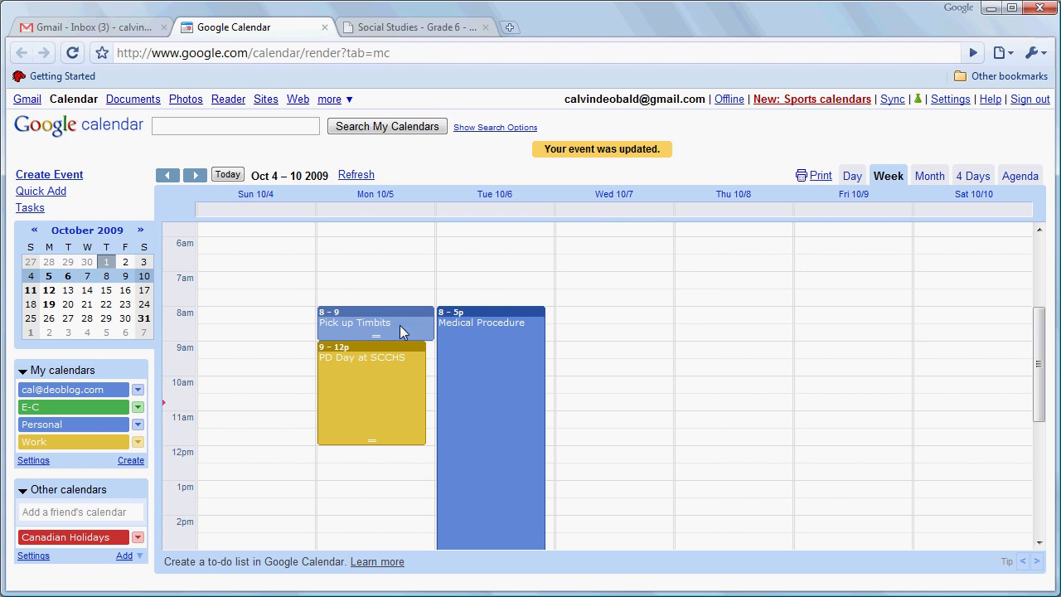
pyautogui.rightClick(400, 325)
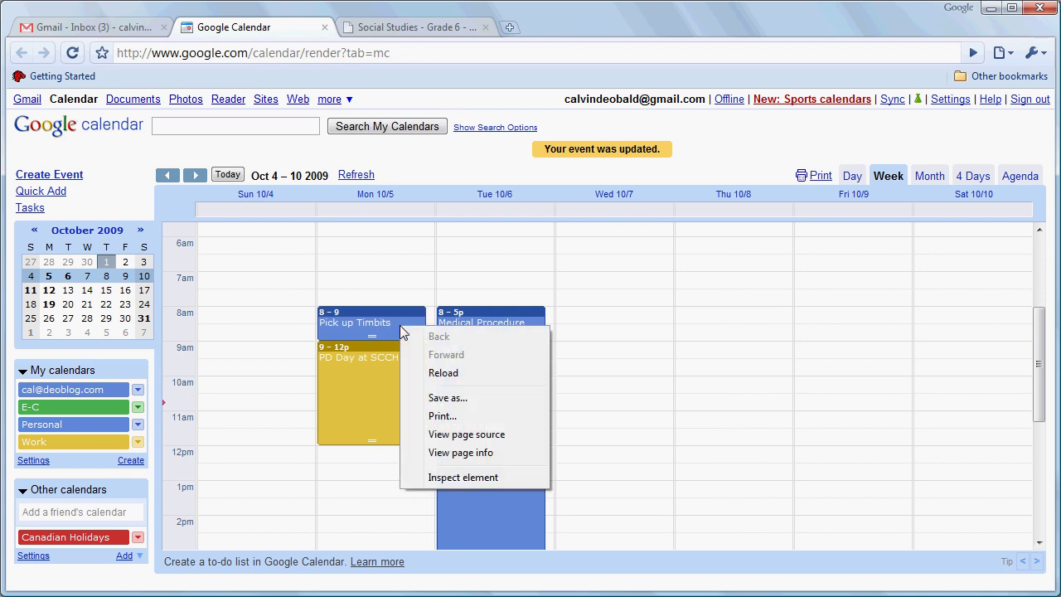
pyautogui.click(391, 317)
pyautogui.click(391, 316)
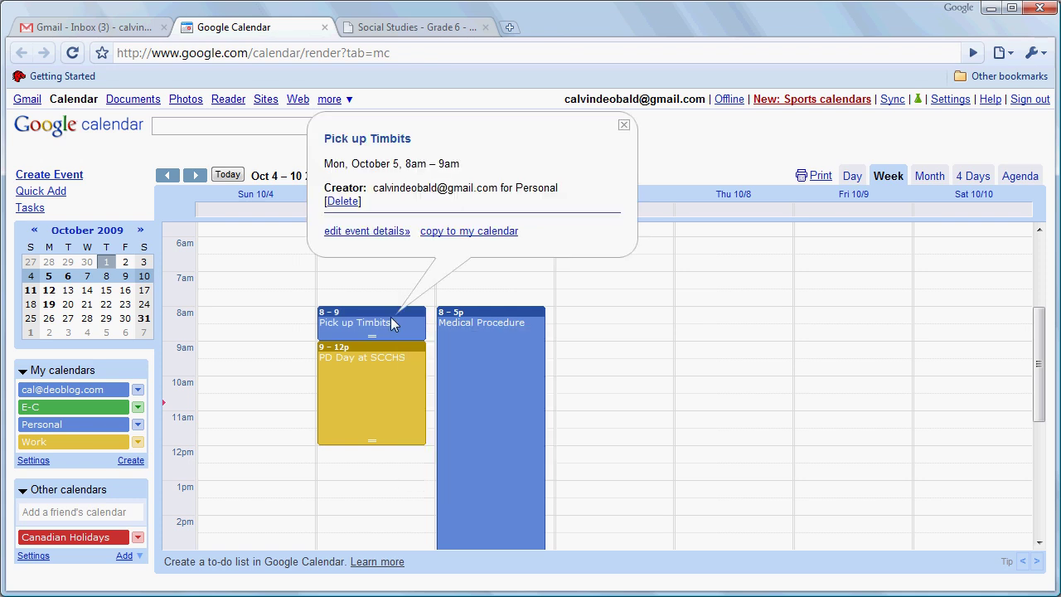
pyautogui.click(442, 231)
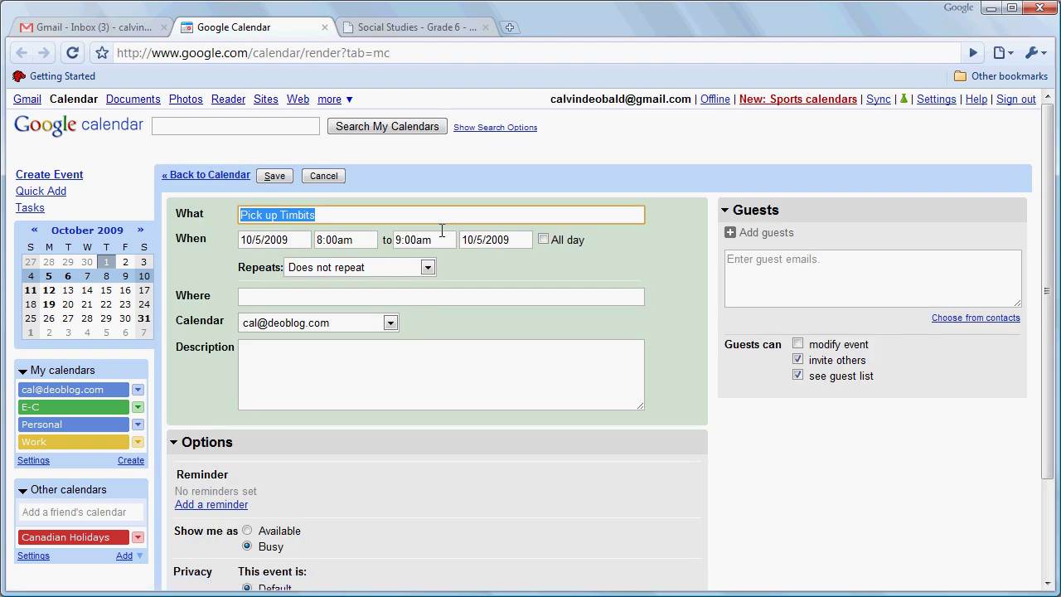
pyautogui.click(299, 237)
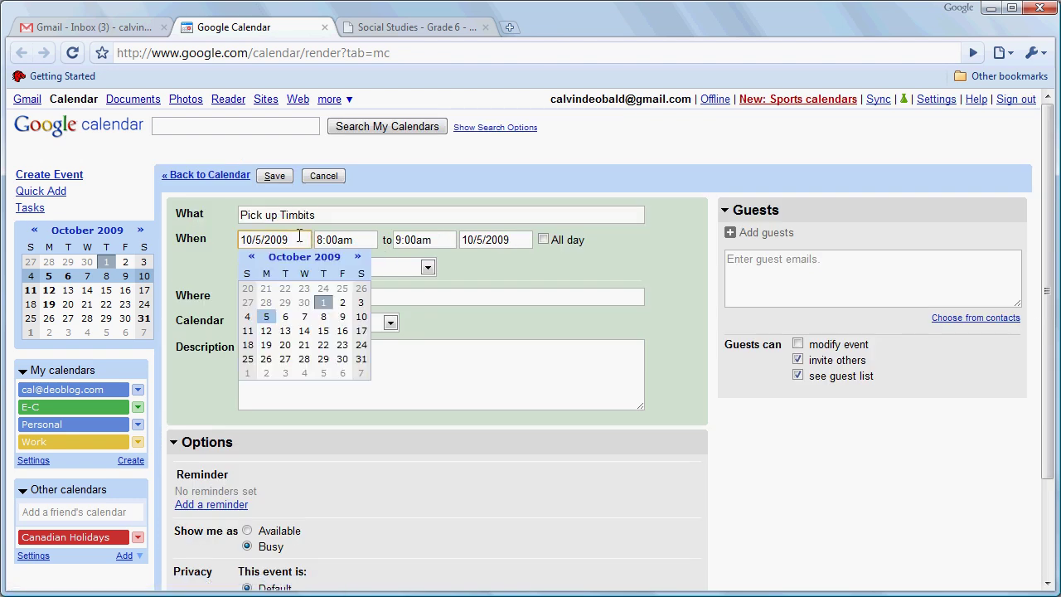
pyautogui.click(303, 317)
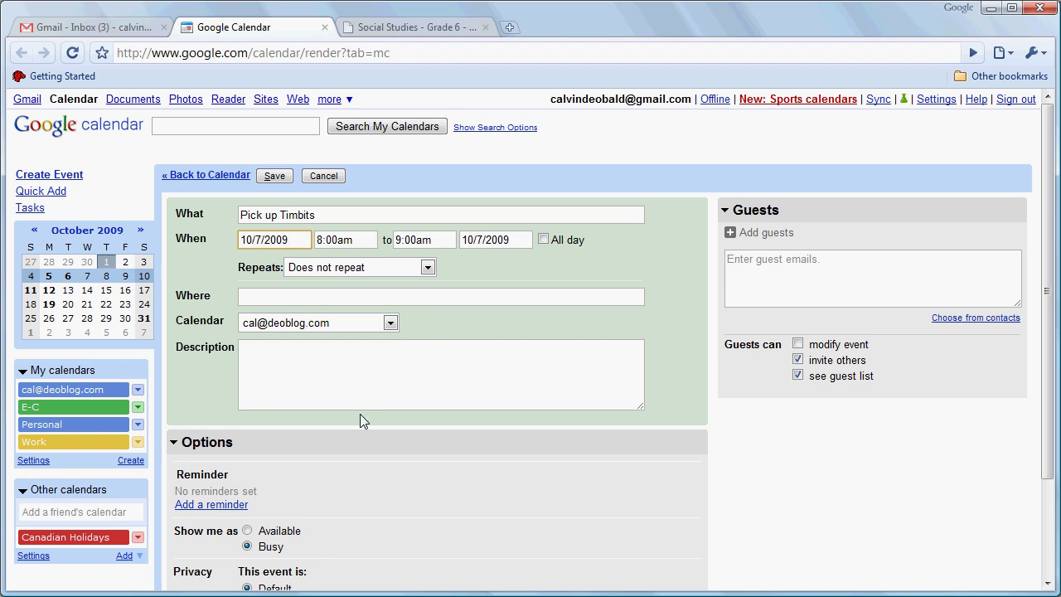
pyautogui.click(389, 323)
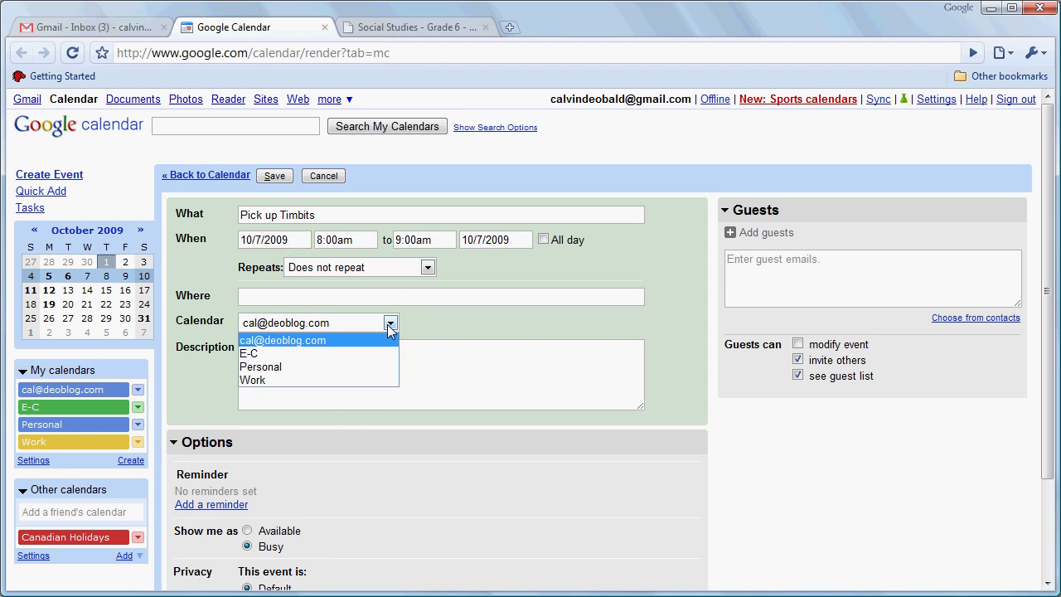
pyautogui.press('Escape')
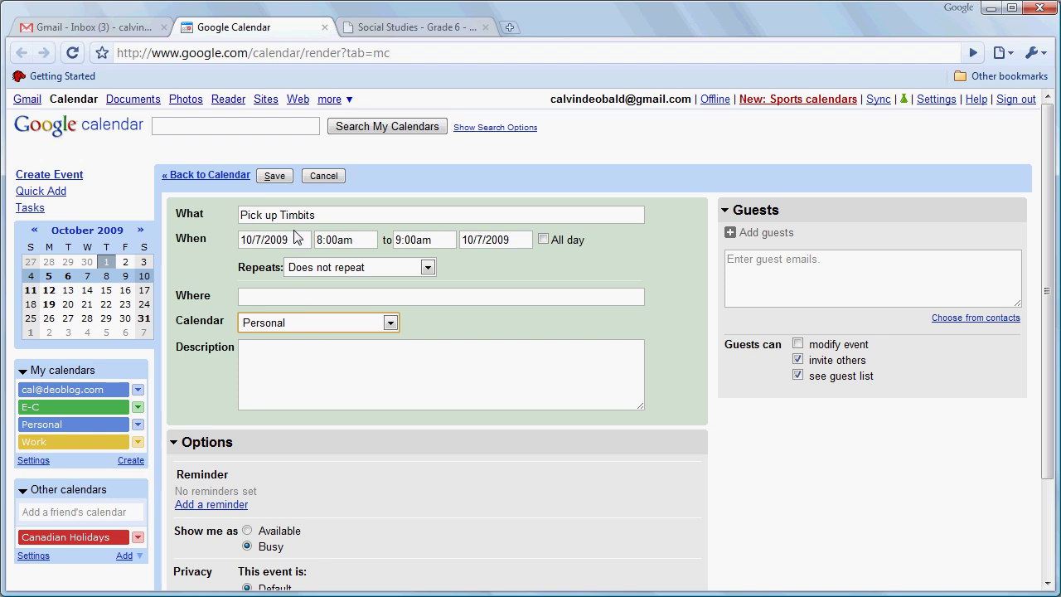
pyautogui.click(276, 176)
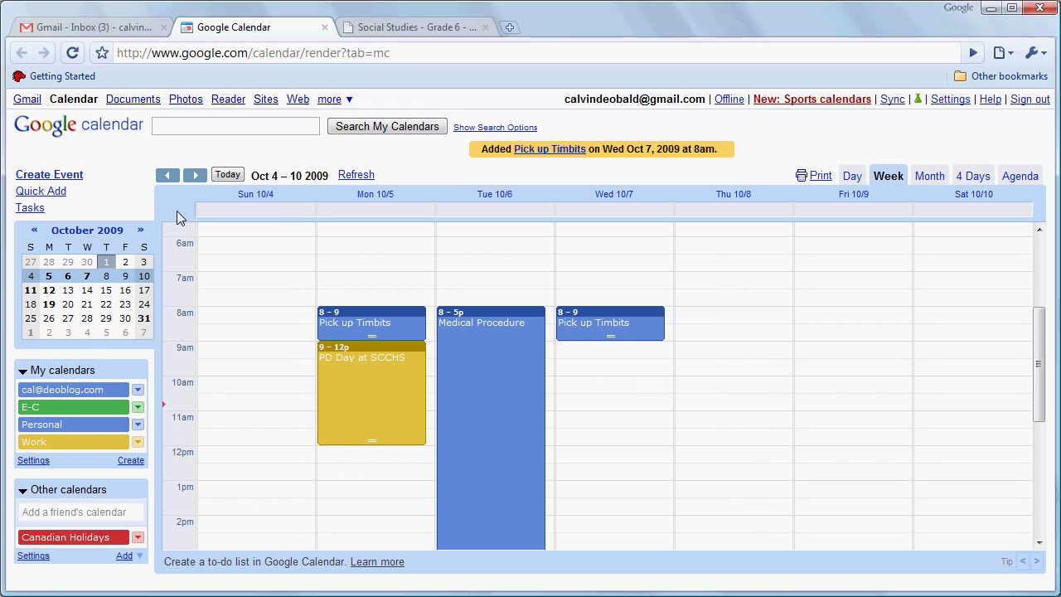
# Step: View the schedule in the 4 Days, Day and Agenda layouts
pyautogui.click(964, 174)
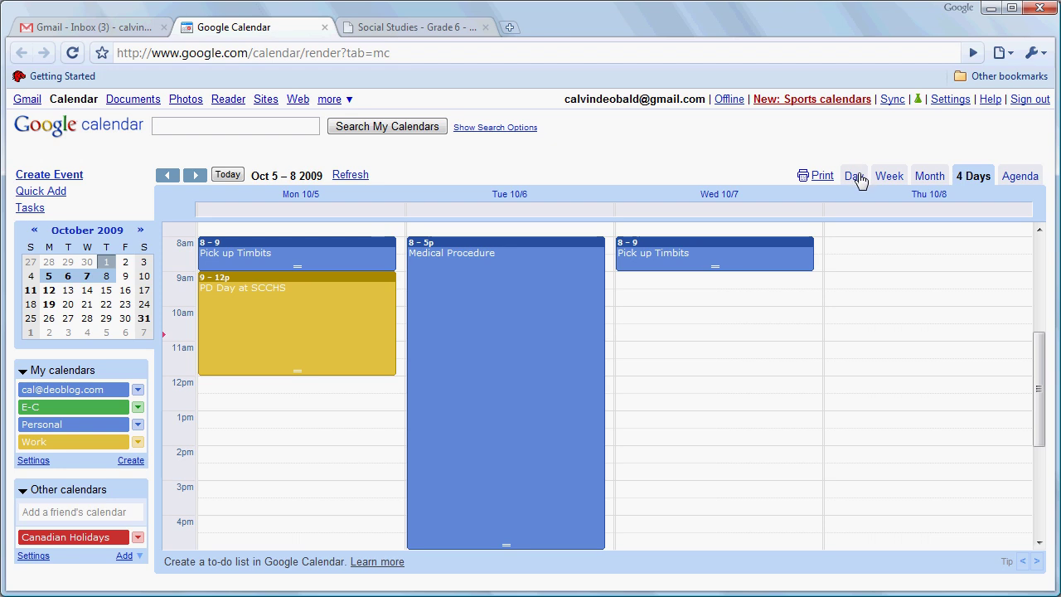
pyautogui.click(854, 177)
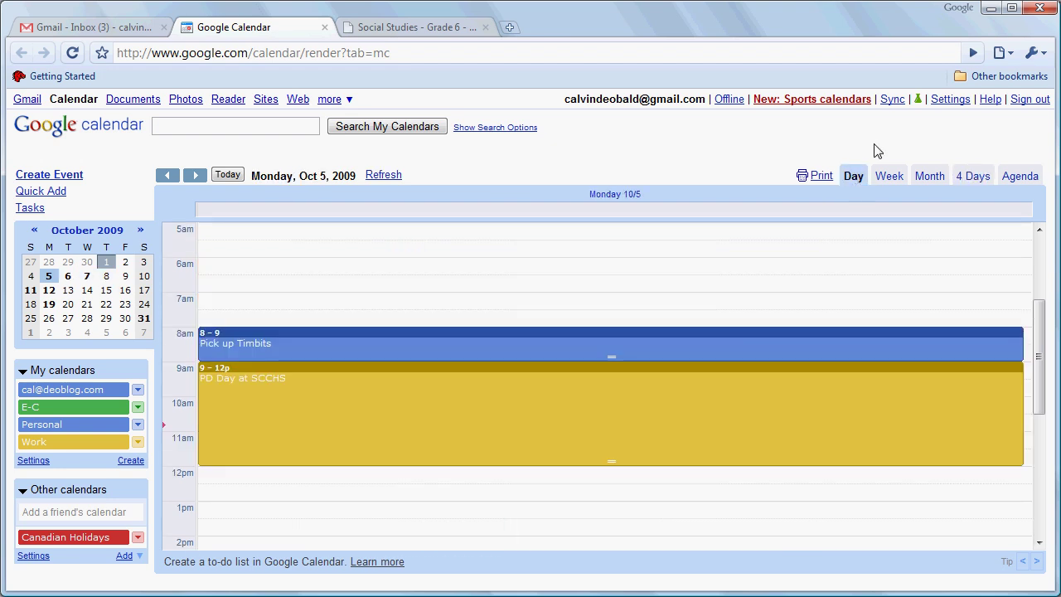
pyautogui.click(1016, 181)
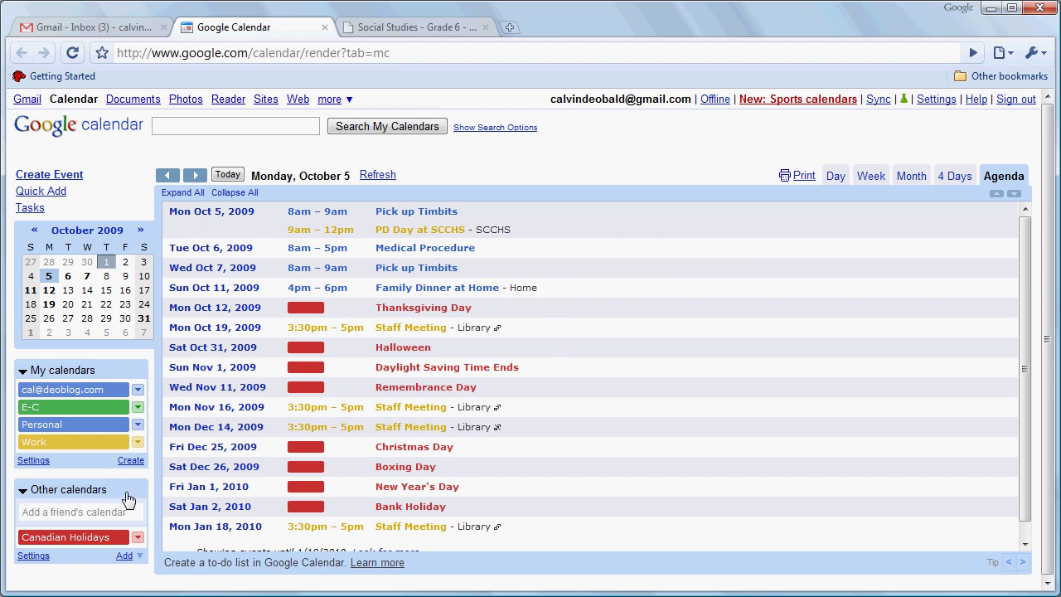
# Step: Hide the Canadian Holidays and Work calendars in the agenda, turning Personal off and back on in between
pyautogui.click(91, 538)
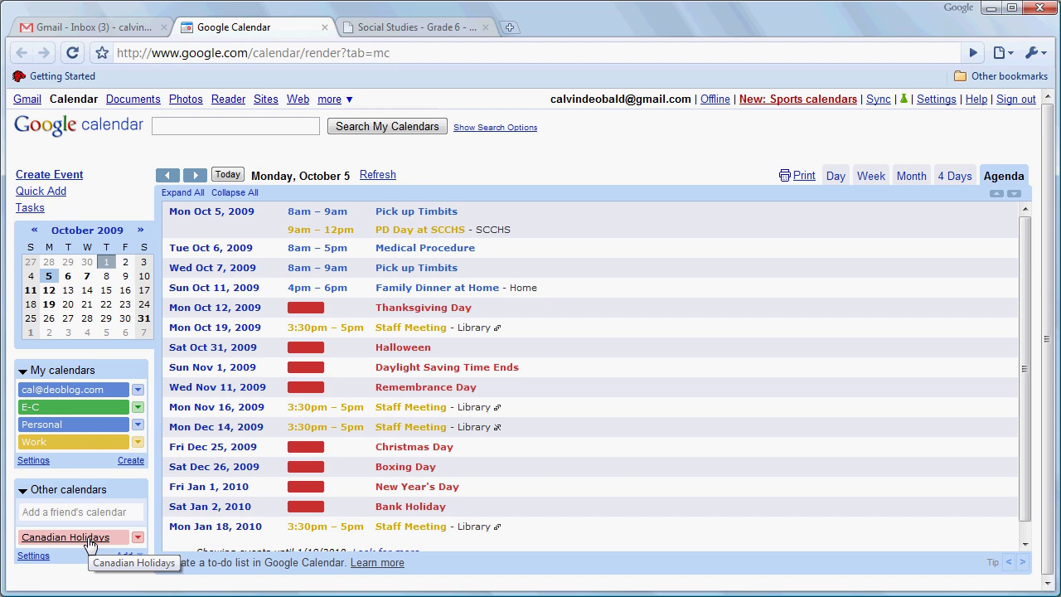
pyautogui.click(106, 430)
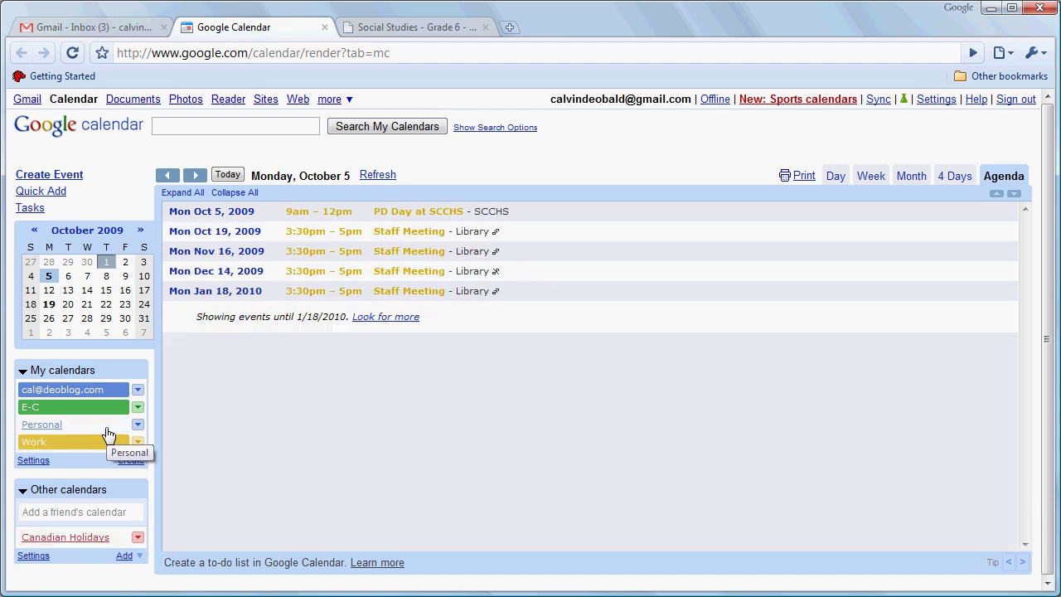
pyautogui.click(107, 429)
pyautogui.click(92, 442)
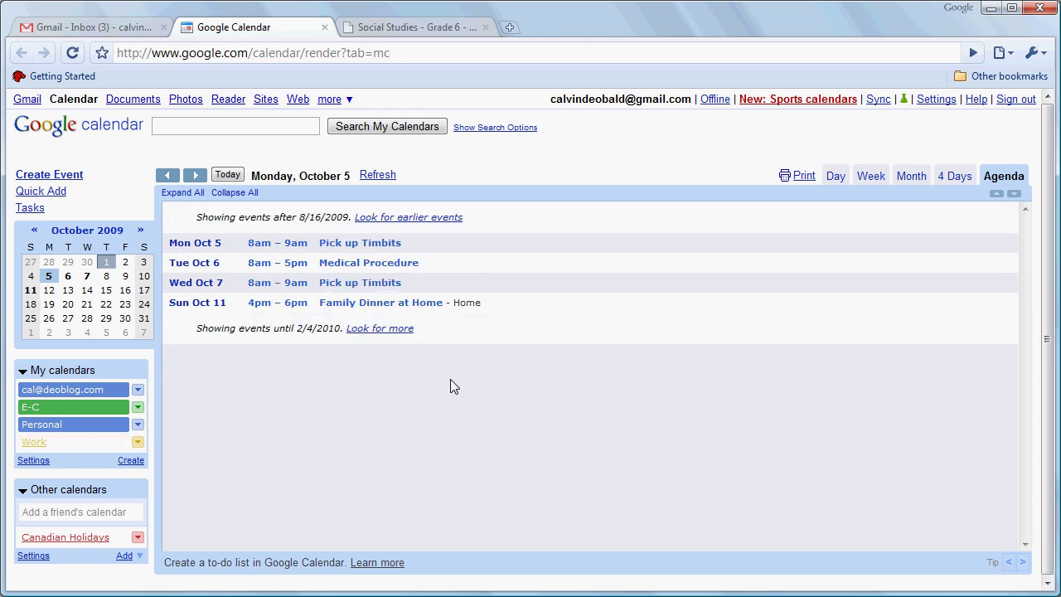
# Step: Show the Work calendar again in the month view and return to the week view
pyautogui.click(909, 182)
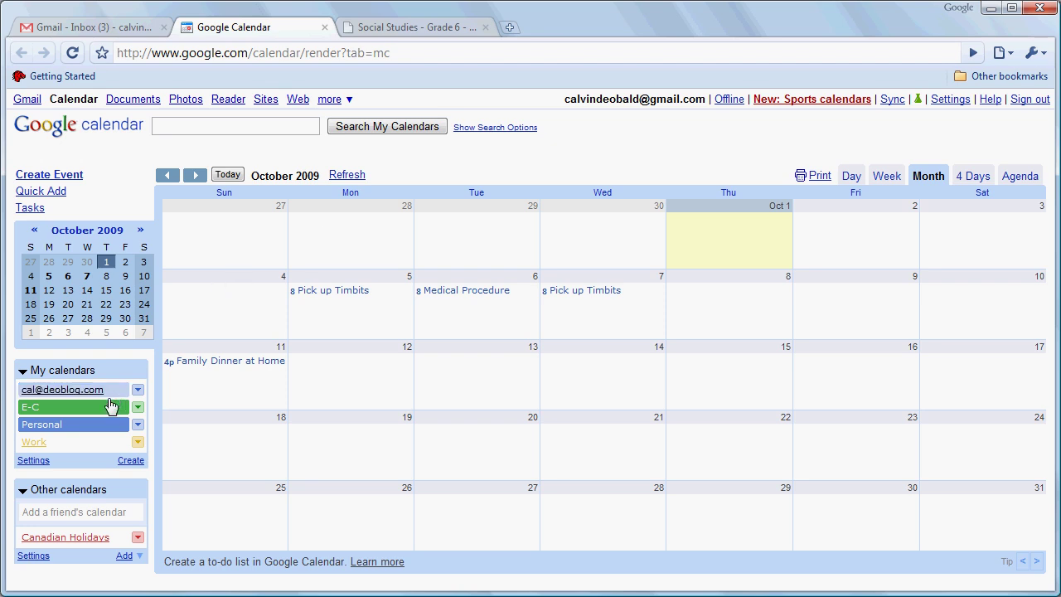
pyautogui.click(47, 445)
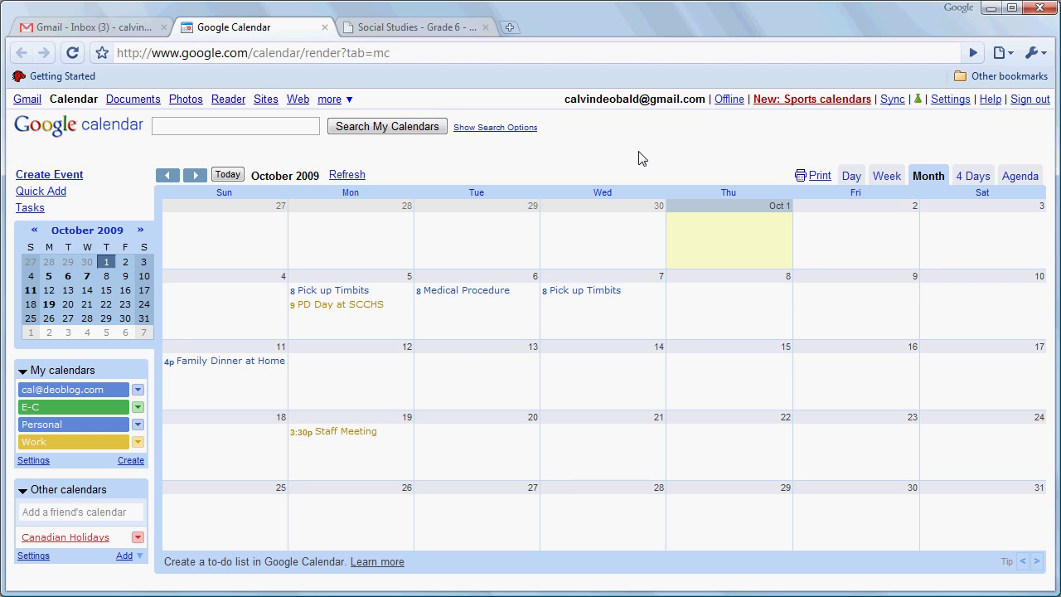
pyautogui.click(885, 174)
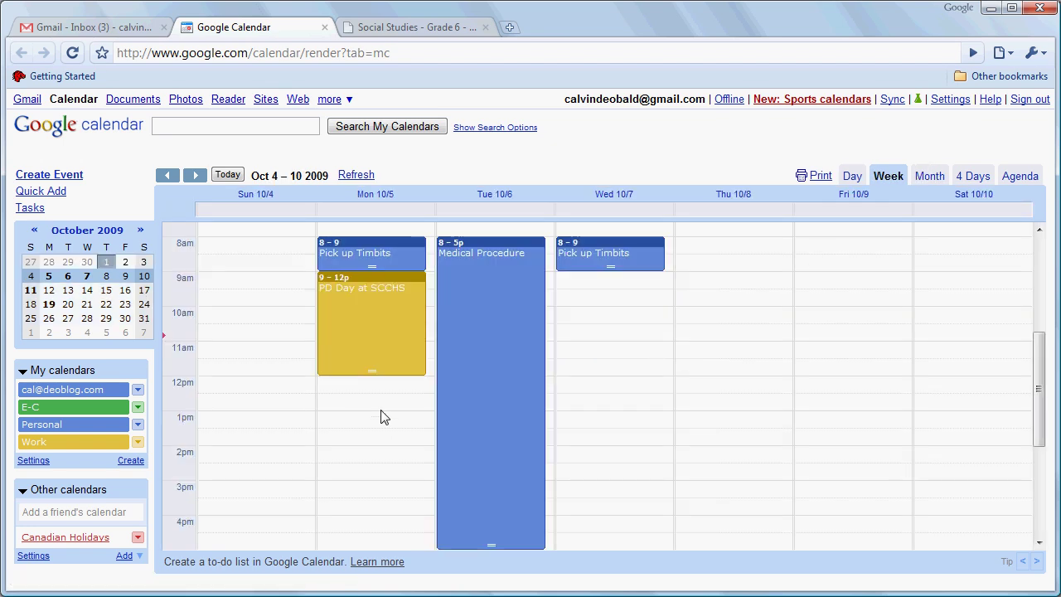